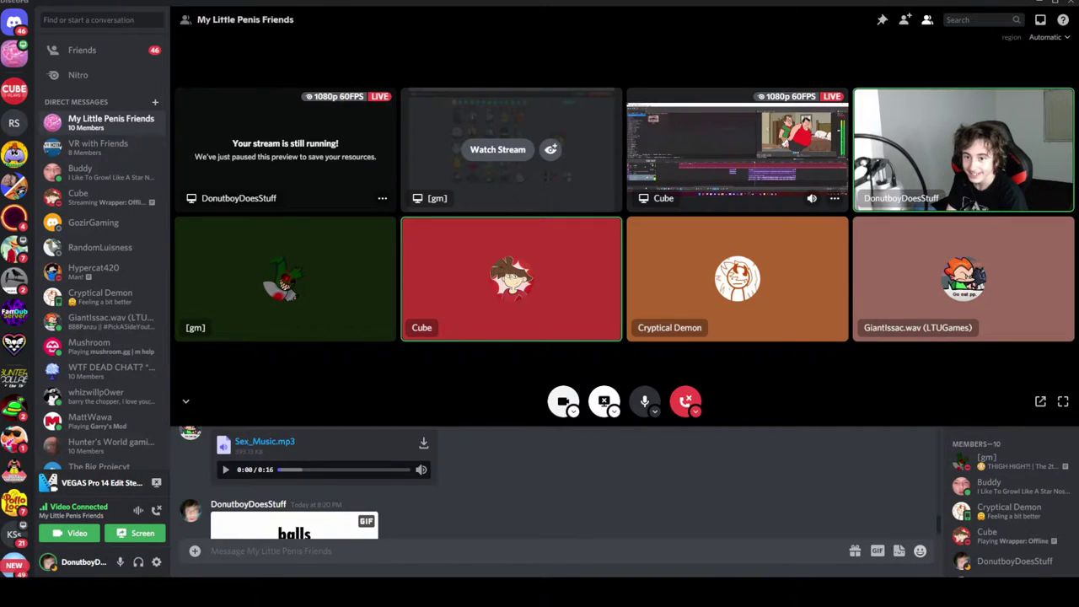
- Focus your own video-editor screen share full-size in the call grid
left_click(250, 175)
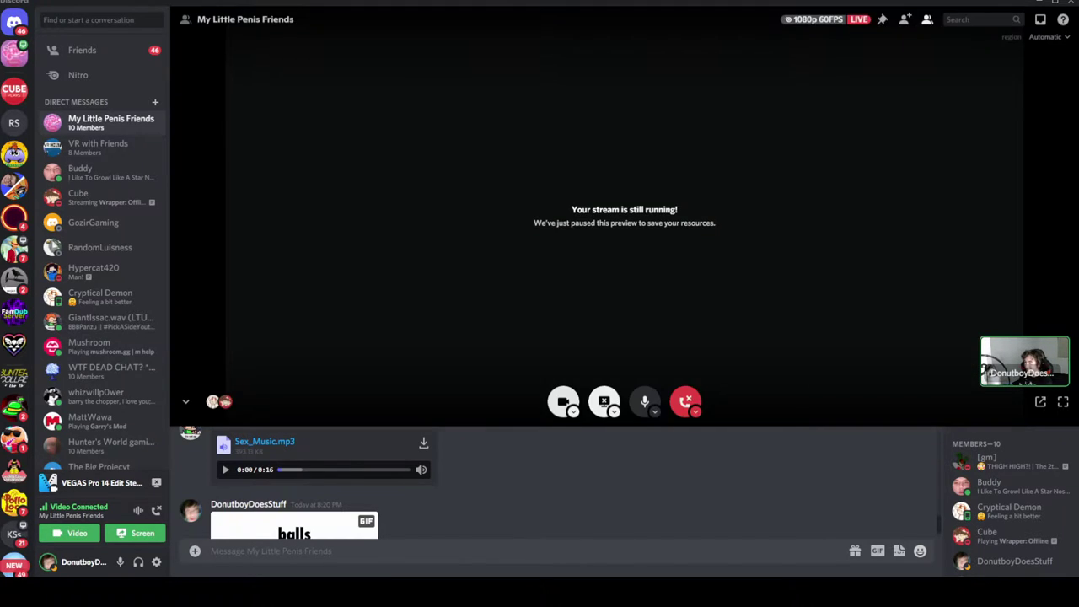
- Switch away from the shared VEGAS Pro window with Alt+Tab so the stream pauses
key("alt+Tab")
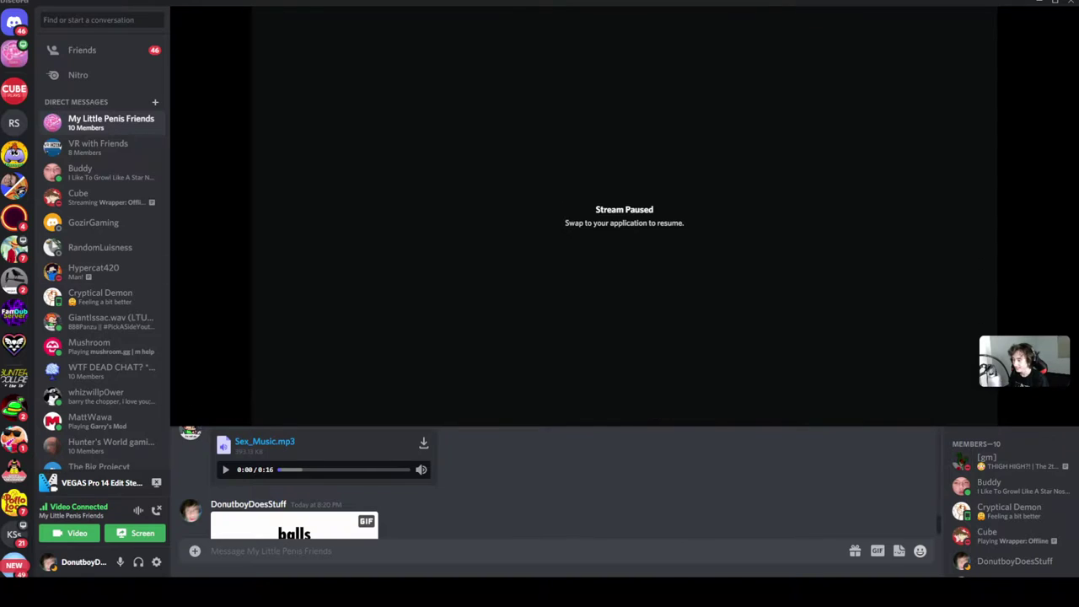
- Collapse the focused stream to show all participants, including Cube's cartoon stream
left_click(922, 202)
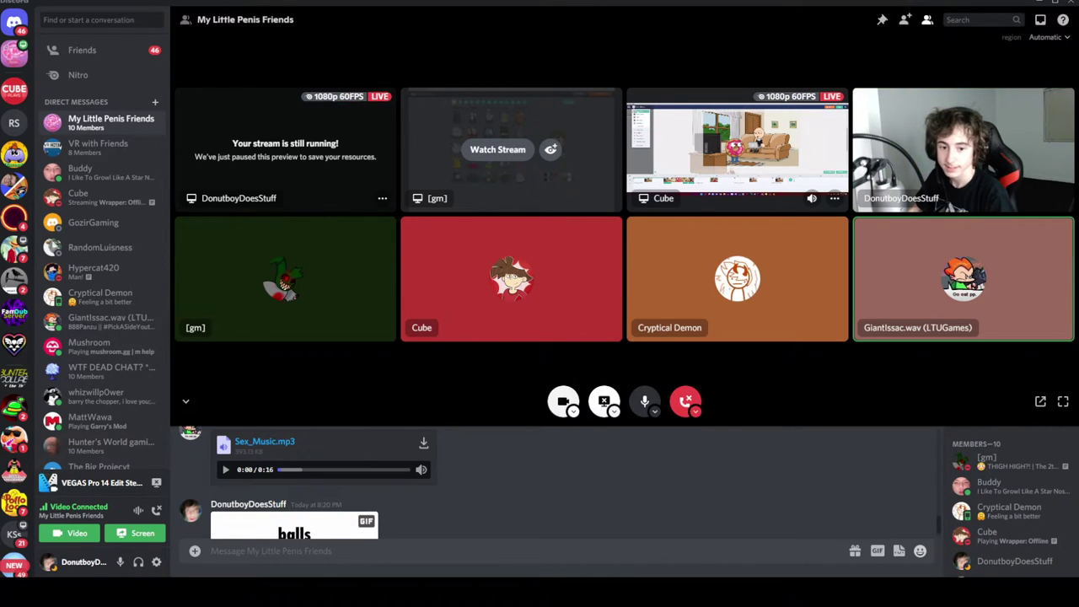
- Switch the screen share from VEGAS Pro to the YouTube browser window and view it full-size
left_click(564, 402)
left_click(630, 342)
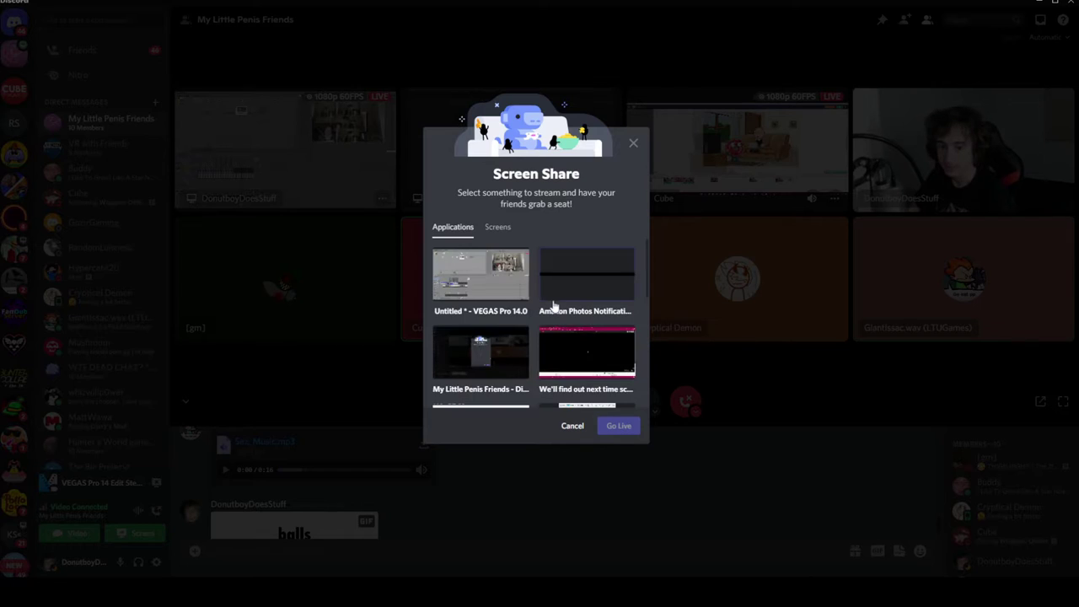
left_click(587, 350)
left_click(618, 425)
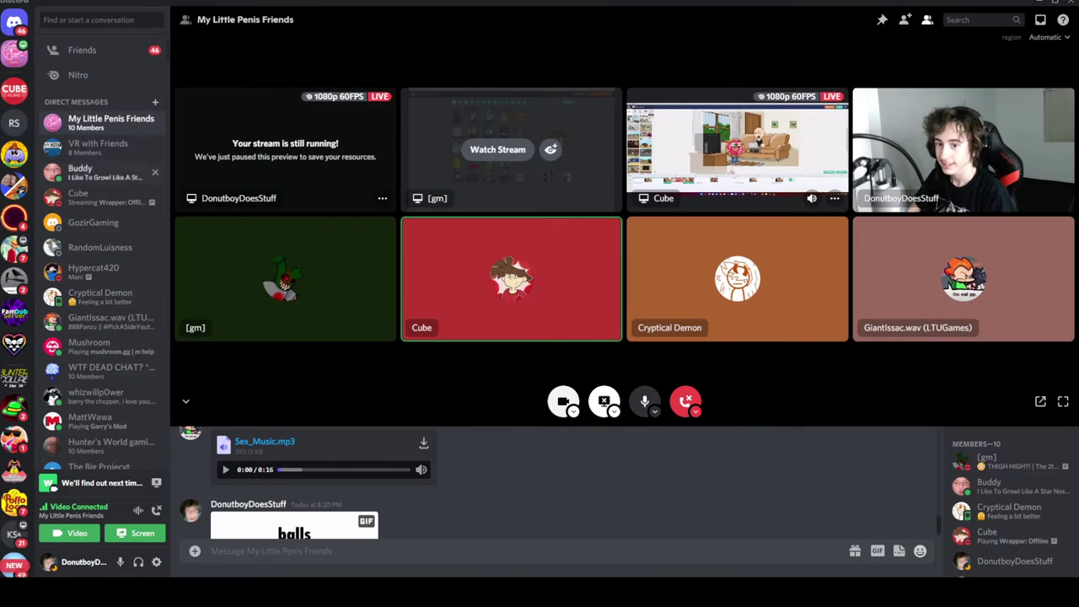
left_click(294, 132)
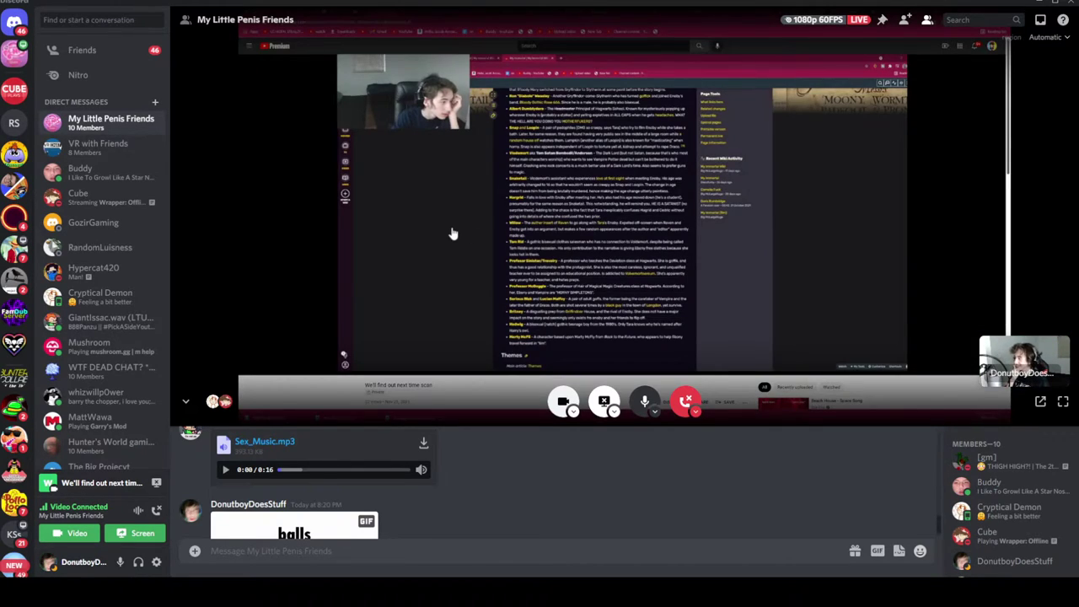
- Collapse your focused browser stream back to the full participant grid
left_click(451, 234)
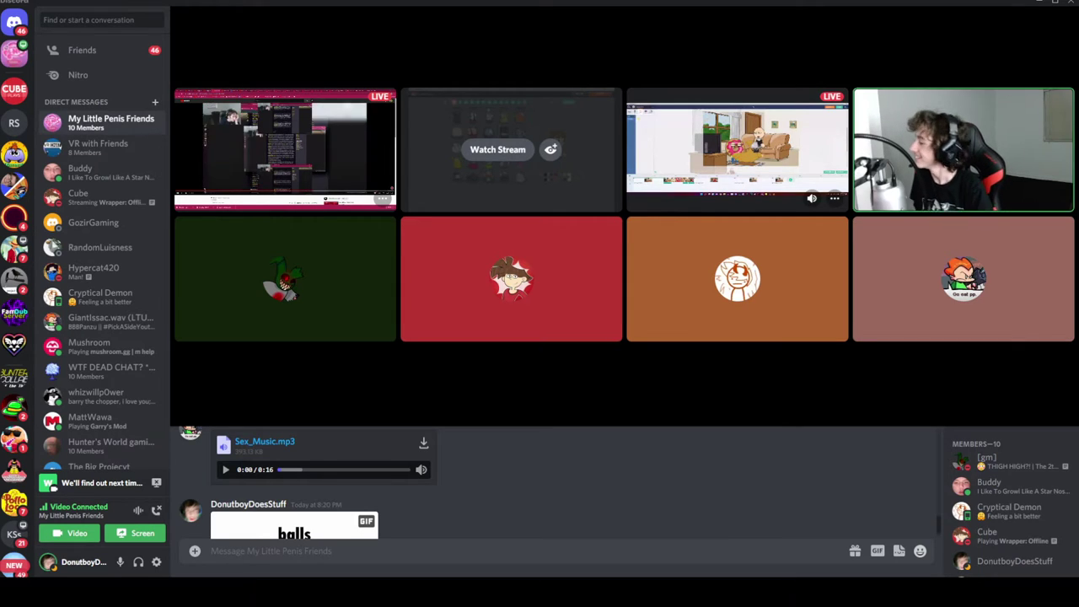
- Check your YouTube stream full-size, then watch Cube's cartoon stream full-size
left_click(328, 163)
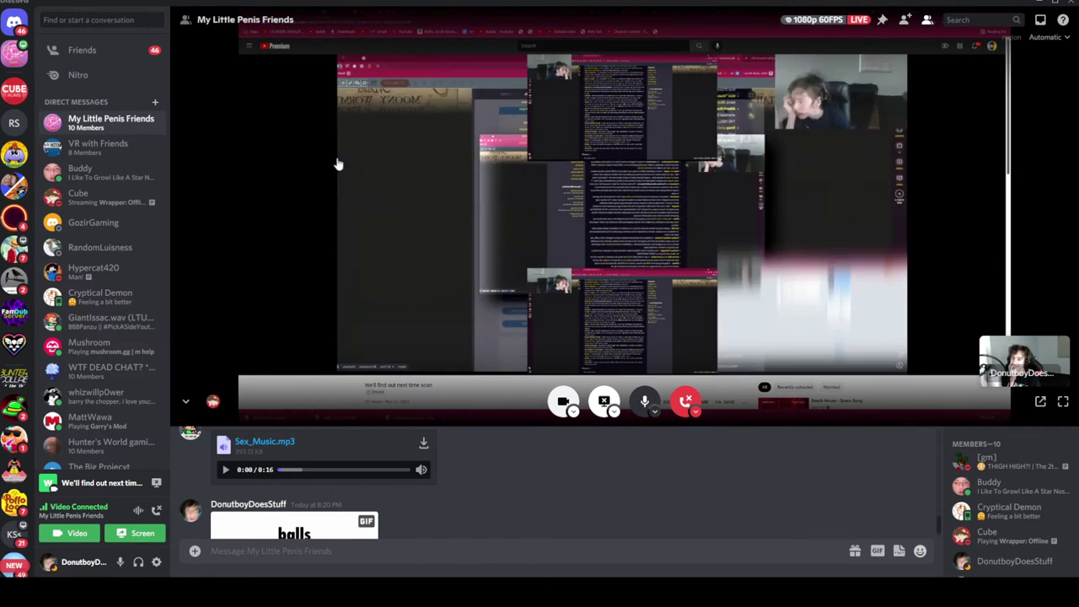
left_click(337, 163)
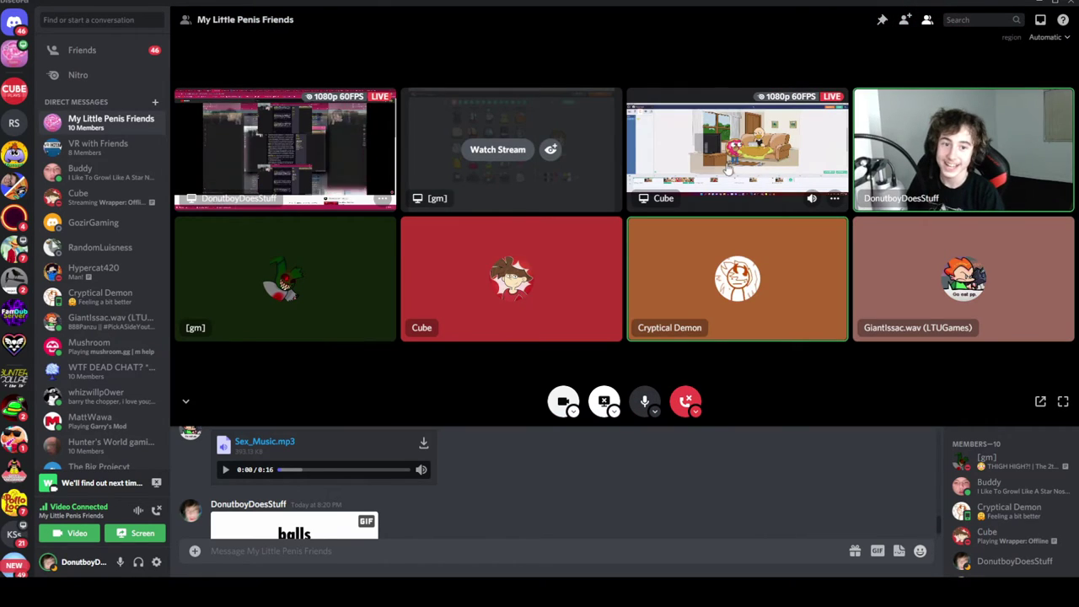
left_click(729, 169)
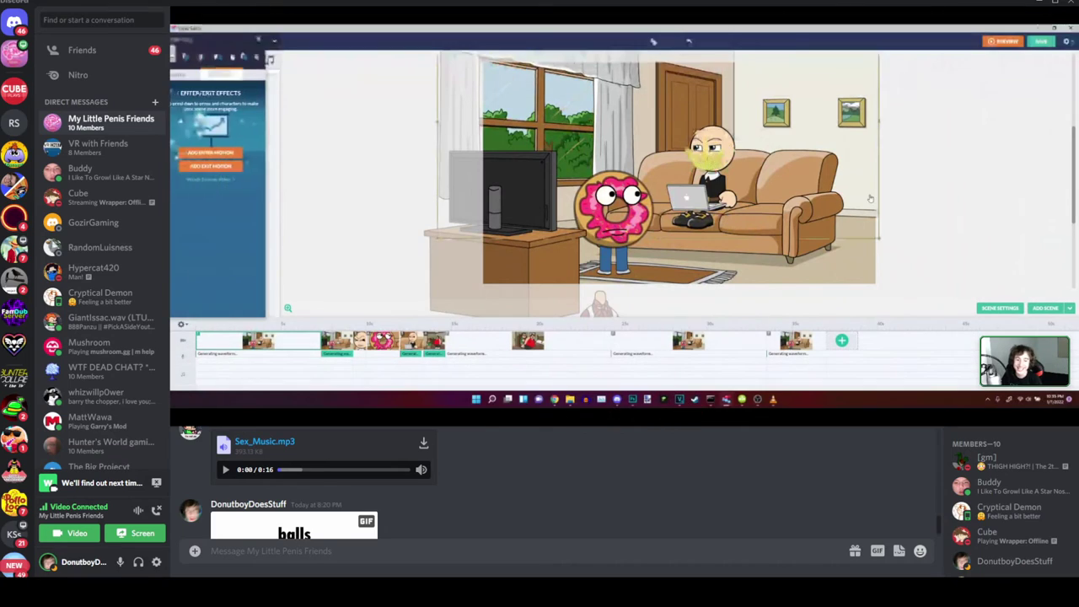